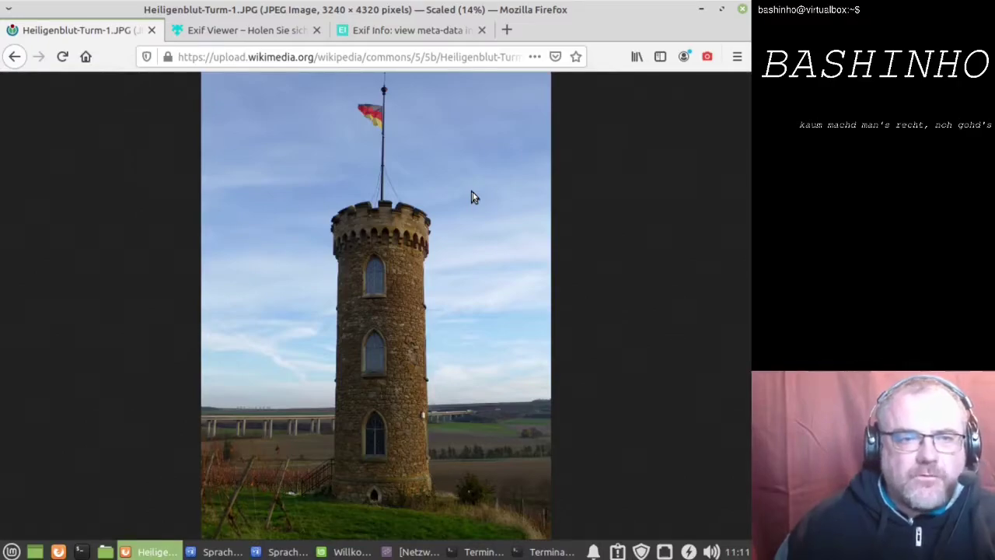
# Step: Check the Exif Viewer add-on page, then bring up the context menu on the tower photo
pyautogui.click(236, 34)
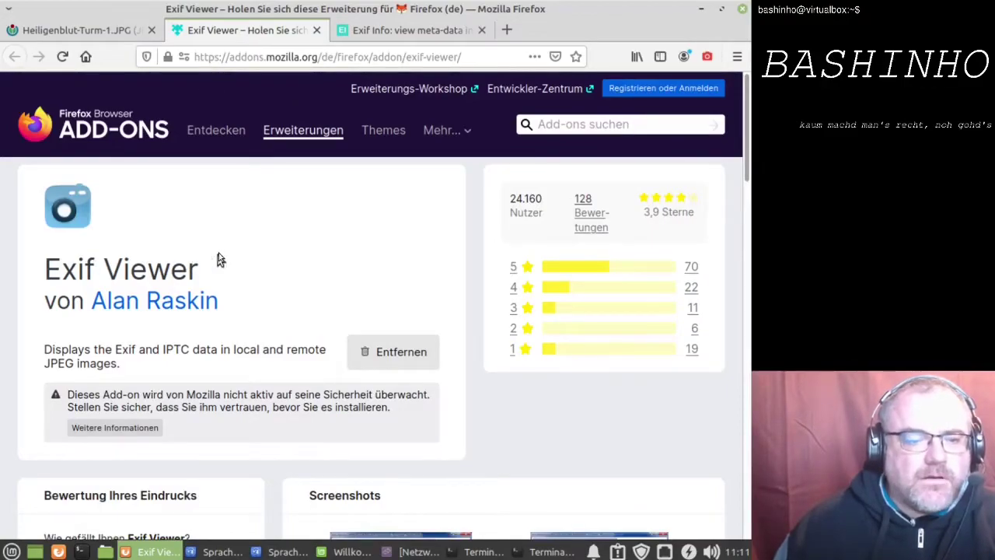
pyautogui.click(109, 30)
pyautogui.rightClick(330, 217)
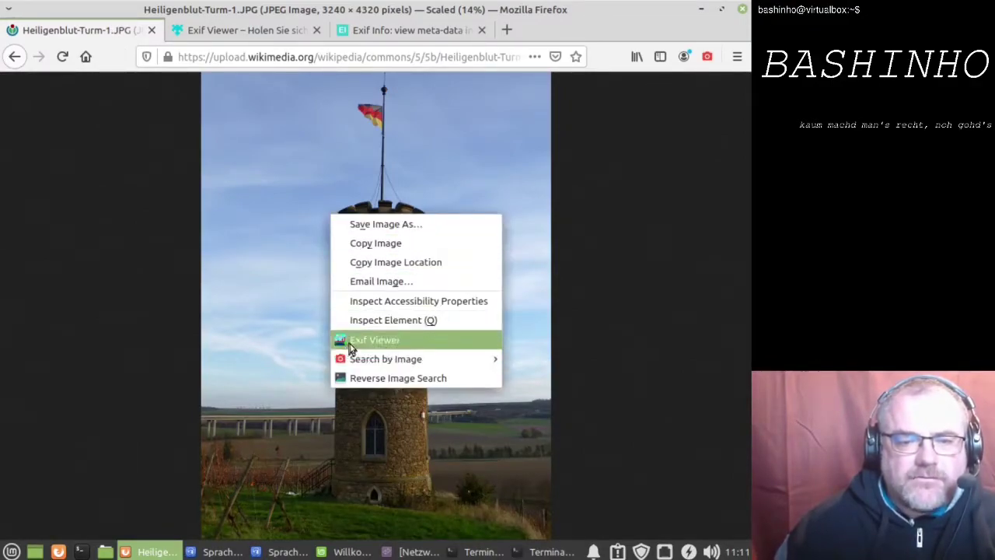
# Step: View the photo in Exif Viewer and highlight its Date Created and Time Created 15:53:41
pyautogui.click(352, 345)
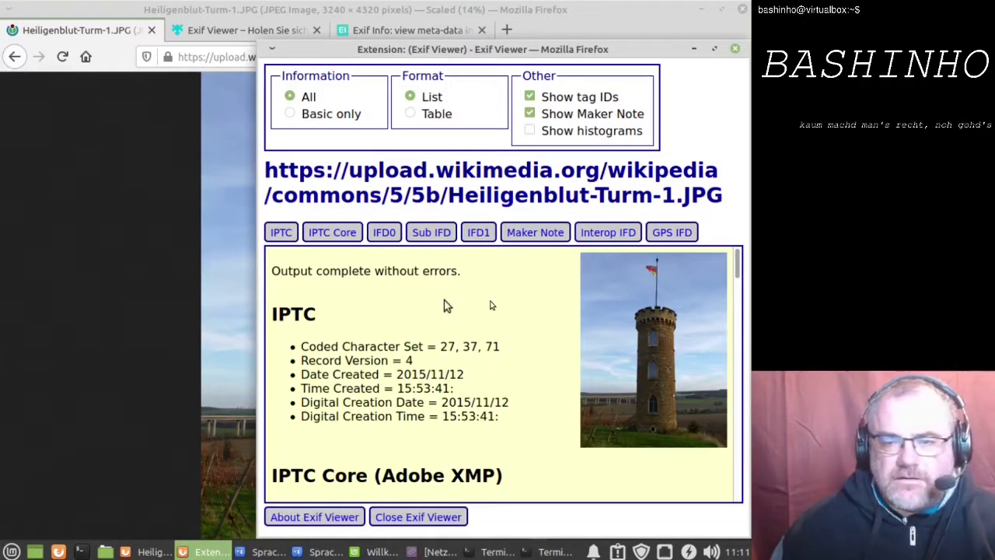
pyautogui.scroll(-1, 457, 311)
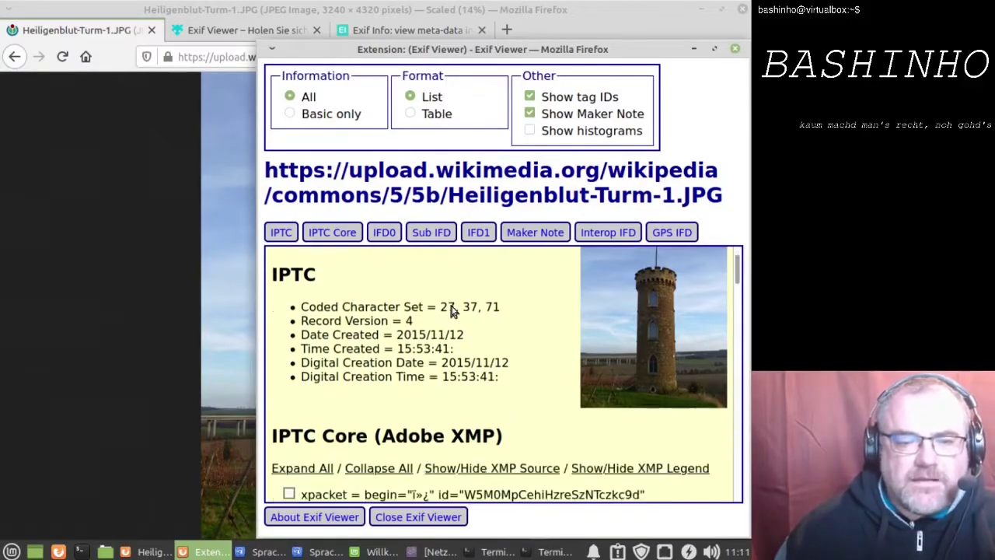
pyautogui.moveTo(398, 330); pyautogui.dragTo(463, 333)
pyautogui.moveTo(396, 347); pyautogui.dragTo(451, 347)
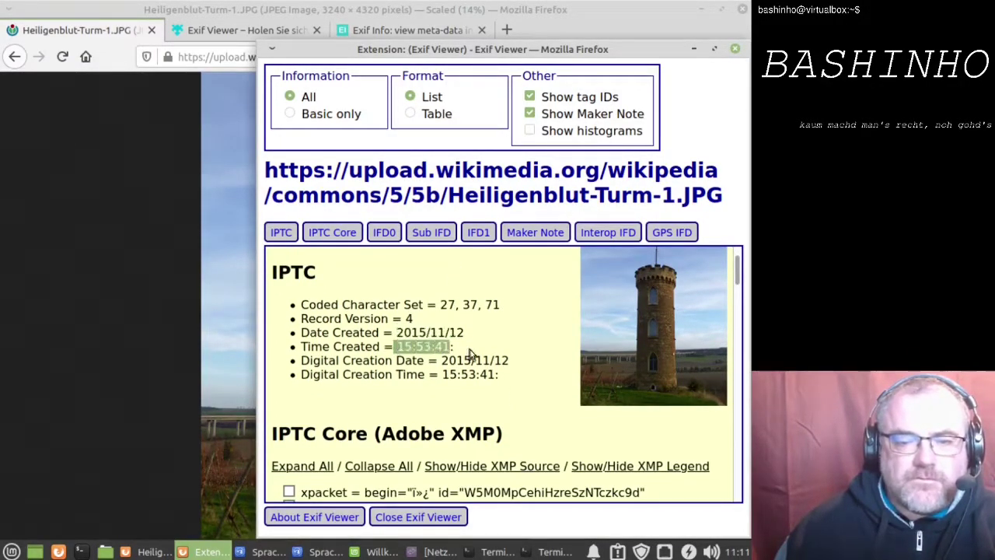
pyautogui.scroll(-3, 467, 354)
pyautogui.scroll(-3, 445, 365)
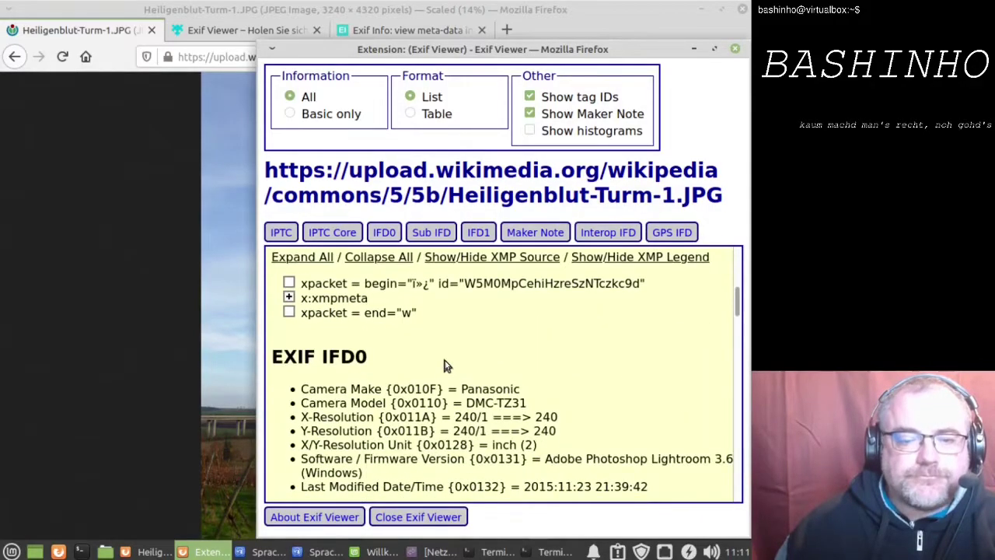
pyautogui.scroll(-5, 445, 366)
pyautogui.scroll(2, 444, 363)
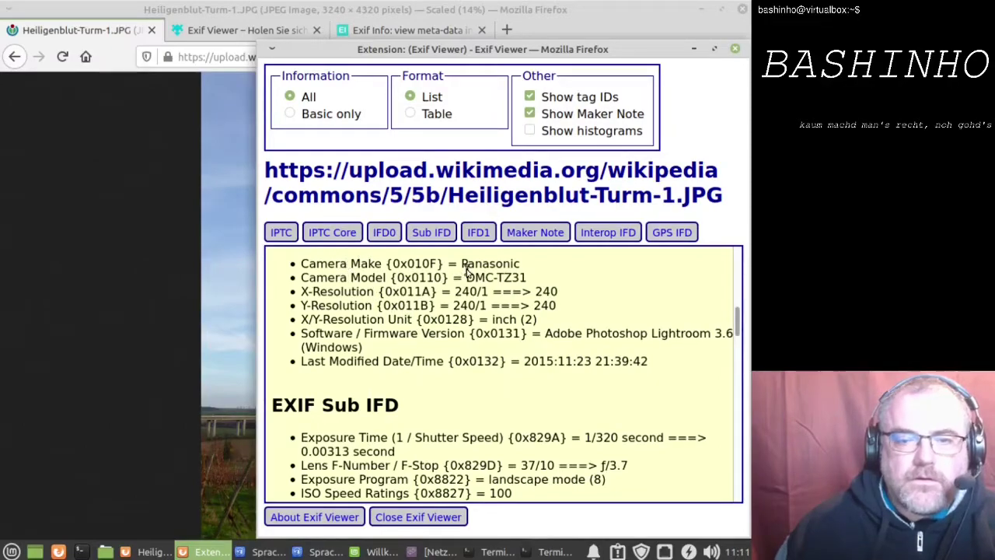
# Step: Highlight camera Panasonic DMC-TZ31 and scroll down to the GPS coordinates 49.737817°, 8.076417°
pyautogui.moveTo(451, 263); pyautogui.dragTo(528, 268)
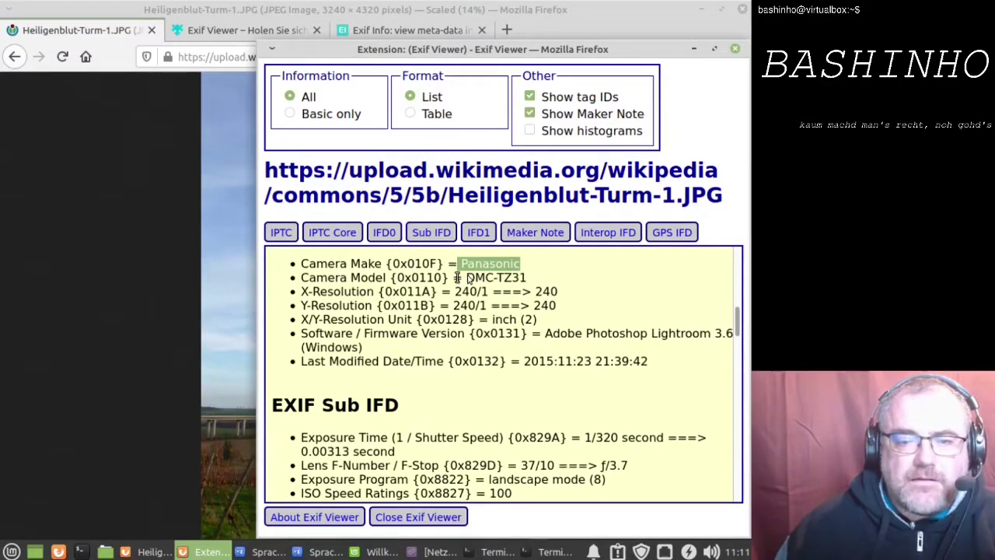
pyautogui.click(513, 280)
pyautogui.doubleClick(514, 280)
pyautogui.scroll(-5, 475, 342)
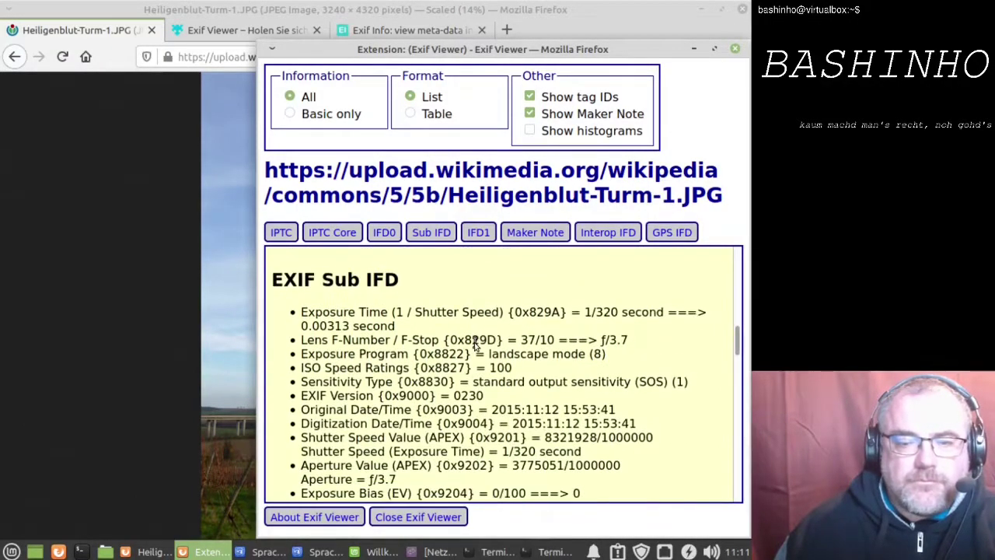
pyautogui.scroll(-3, 474, 342)
pyautogui.scroll(-3, 475, 342)
pyautogui.scroll(-3, 474, 342)
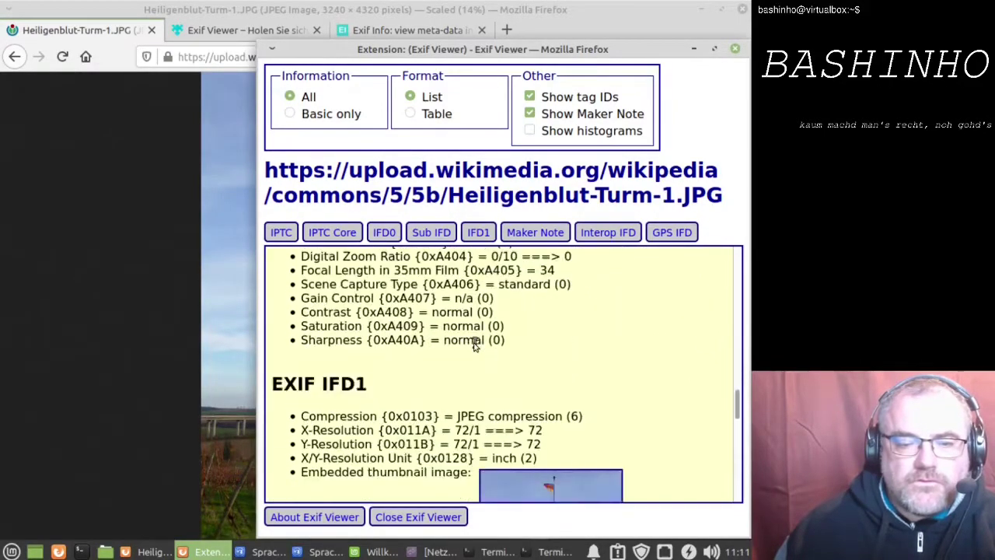
pyautogui.scroll(-3, 474, 342)
pyautogui.scroll(-2, 474, 346)
pyautogui.scroll(-2, 475, 346)
pyautogui.scroll(-3, 474, 346)
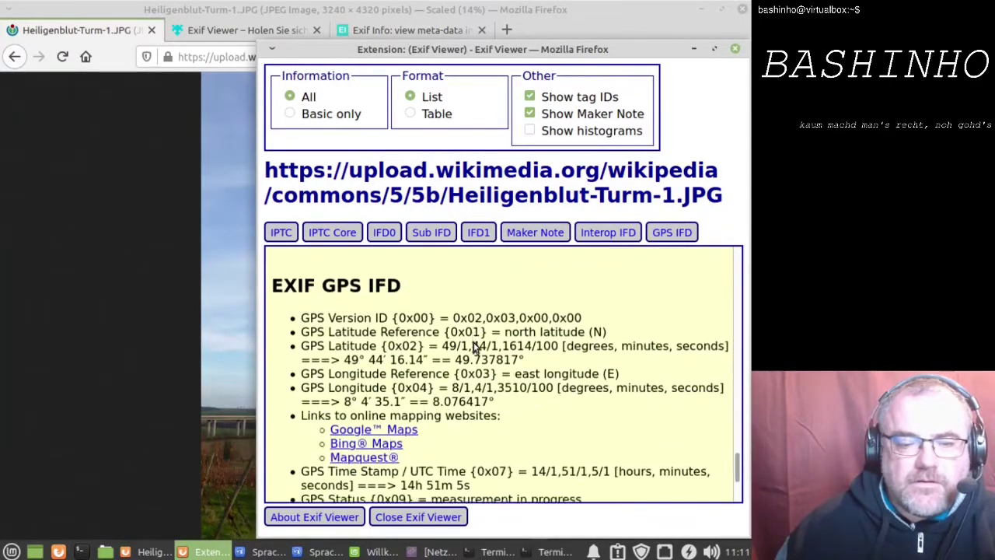
pyautogui.scroll(-2, 474, 343)
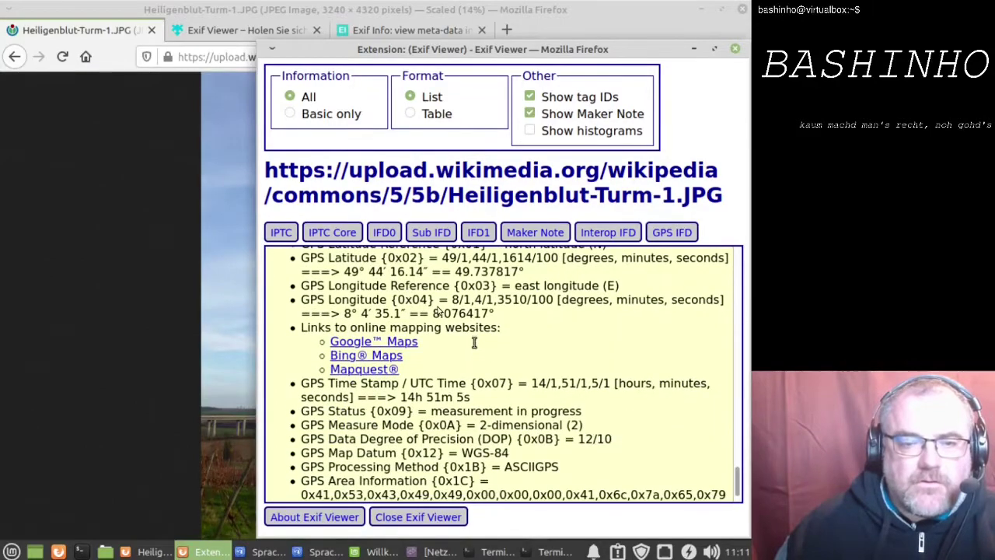
pyautogui.scroll(2, 438, 308)
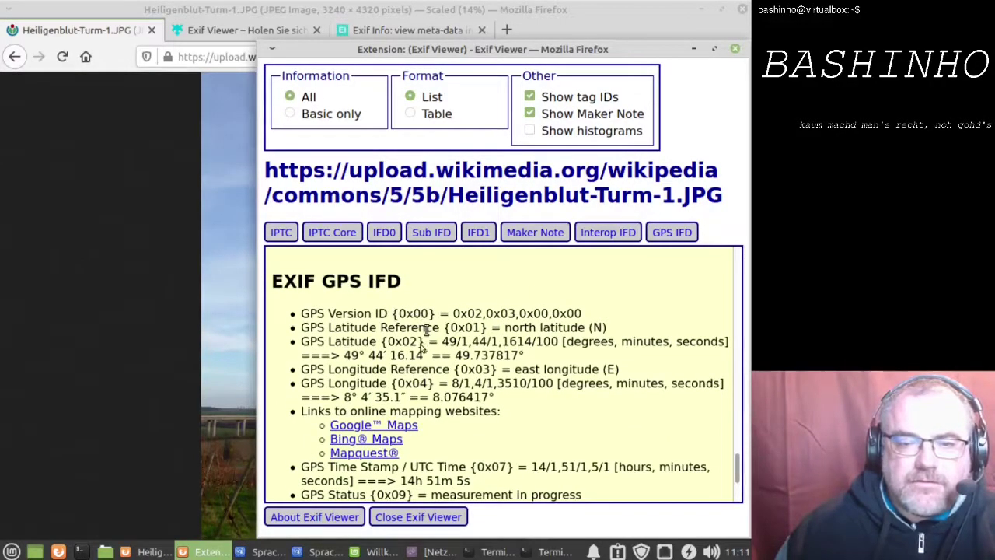
pyautogui.scroll(-1, 406, 375)
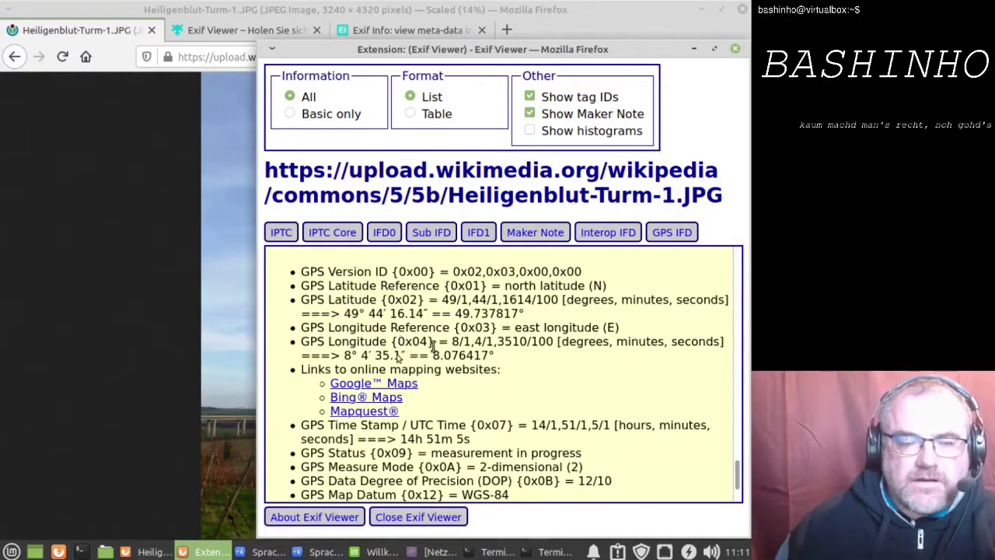
# Step: Pin the coordinates on Google Maps satellite view near Alzey, then switch to Exif Info.org
pyautogui.click(387, 384)
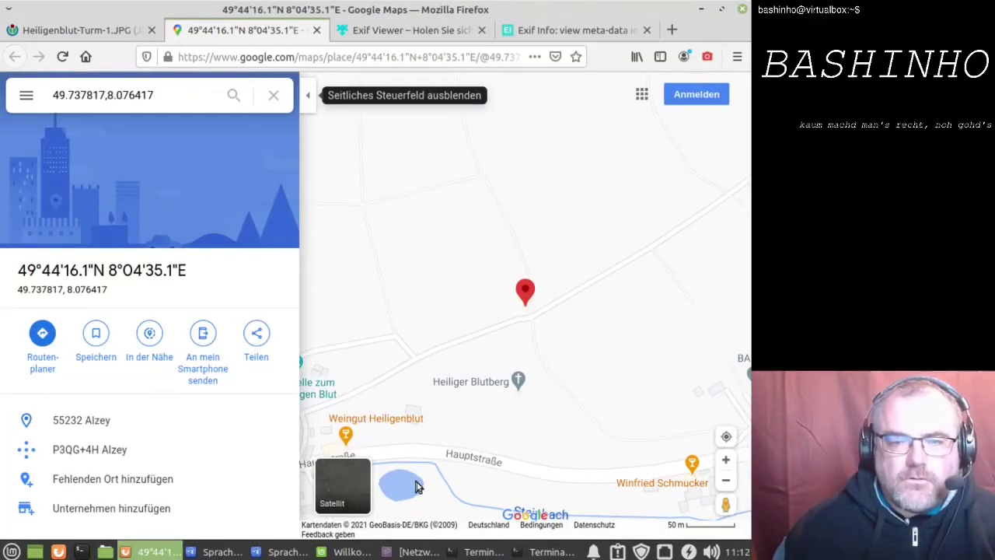
pyautogui.click(352, 487)
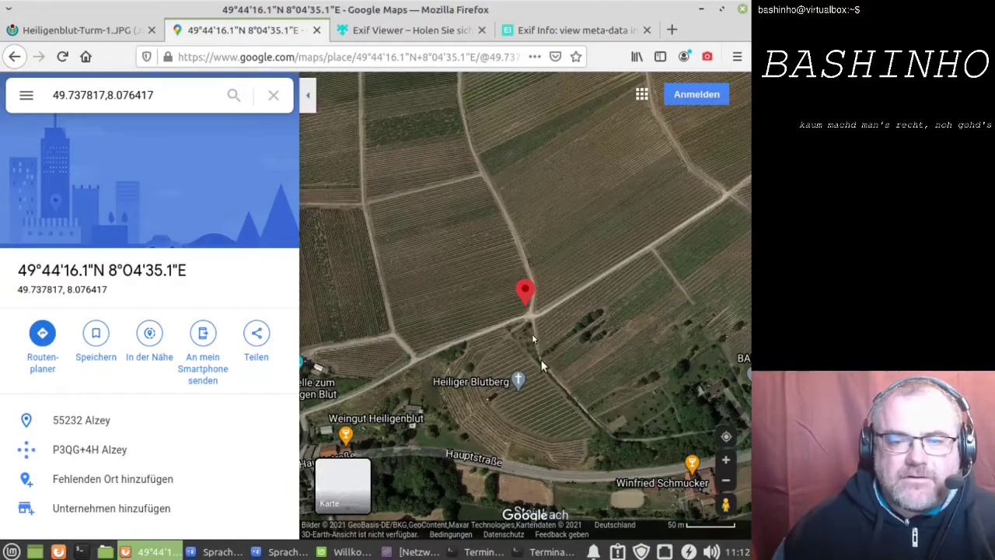
pyautogui.scroll(2, 532, 331)
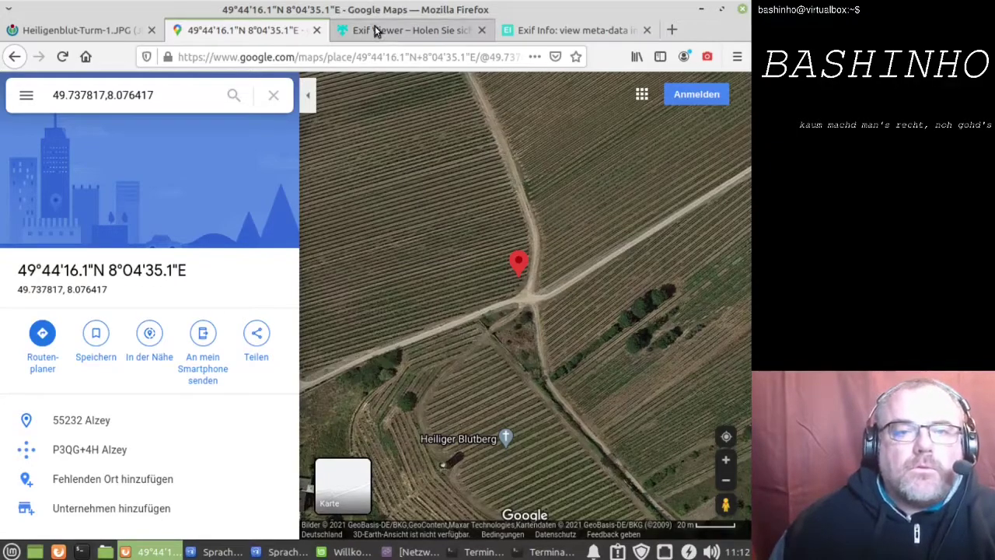
pyautogui.click(526, 30)
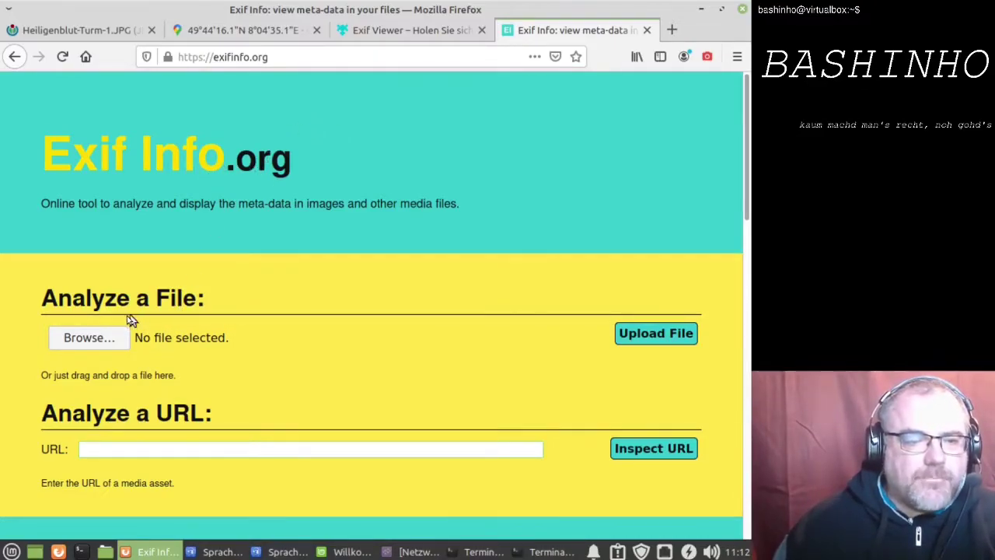
# Step: Copy the Heiligenblut-Turm-1.JPG image URL and inspect it on exifinfo.org
pyautogui.click(123, 32)
pyautogui.click(217, 55)
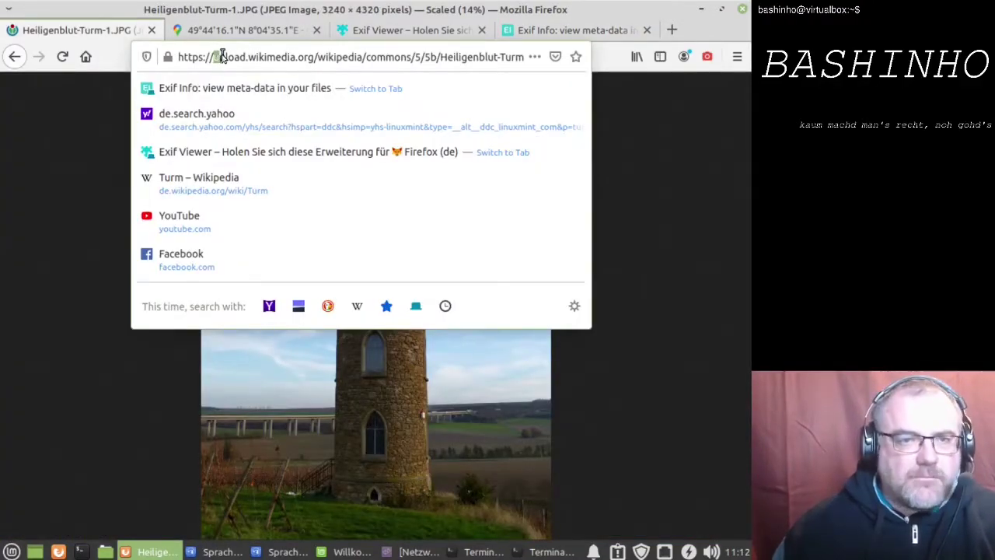
pyautogui.doubleClick(220, 57)
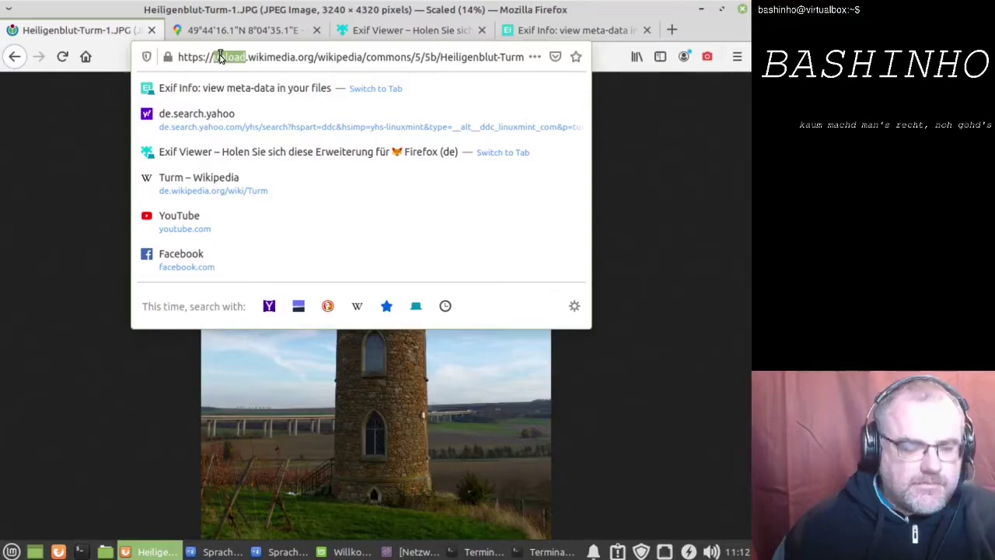
pyautogui.click(220, 57)
pyautogui.click(531, 29)
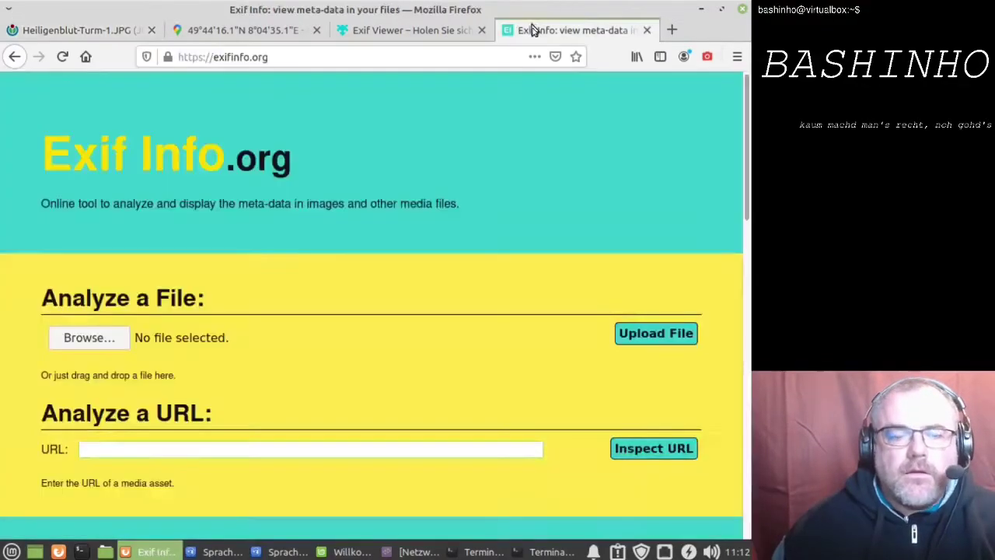
pyautogui.click(251, 452)
pyautogui.write('https://upload.wikimedia.org/wikipedia/commons/5/5b/Heiligenblut-Turm-1.JPG')
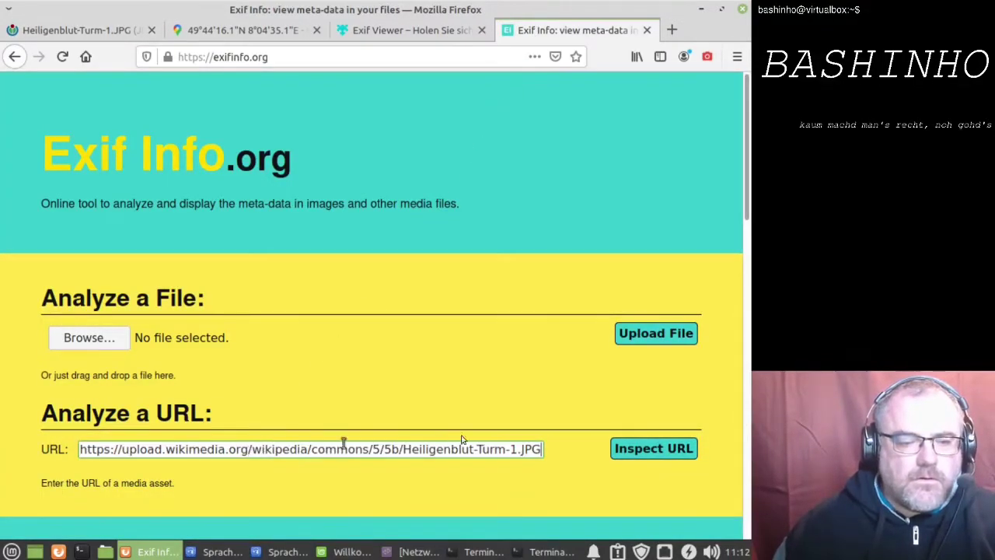
pyautogui.click(638, 455)
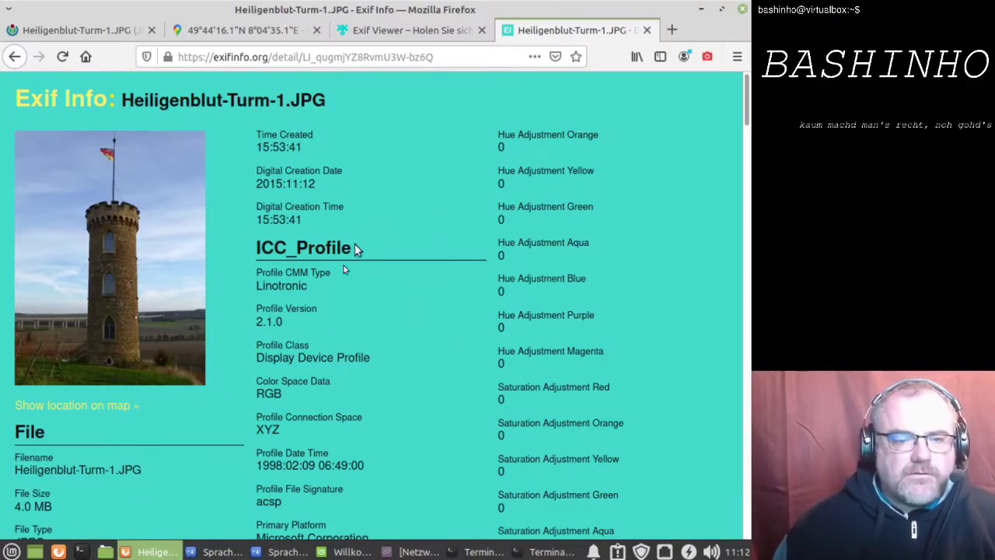
# Step: Scroll through the exifinfo.org metadata listing for the tower photo
pyautogui.scroll(-5, 343, 315)
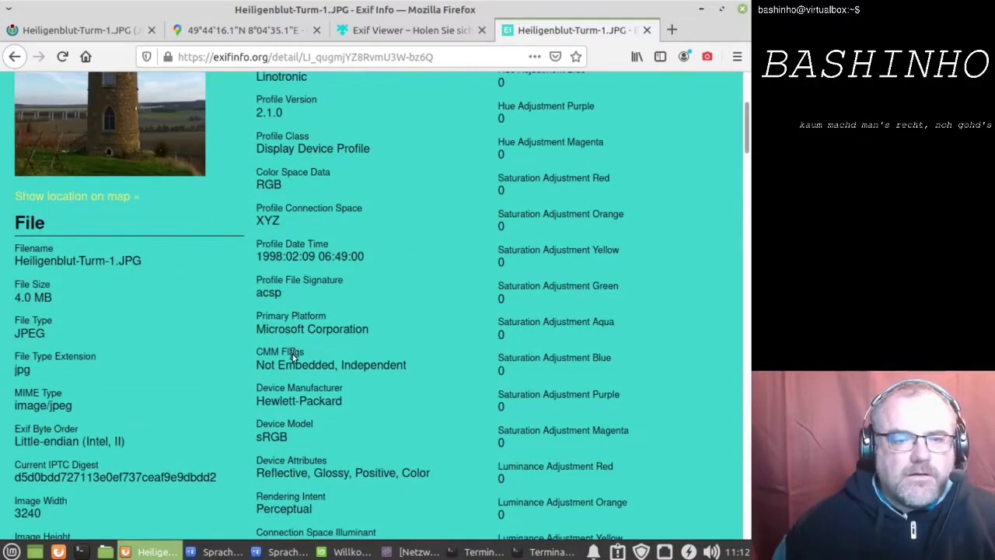
pyautogui.scroll(-2, 294, 313)
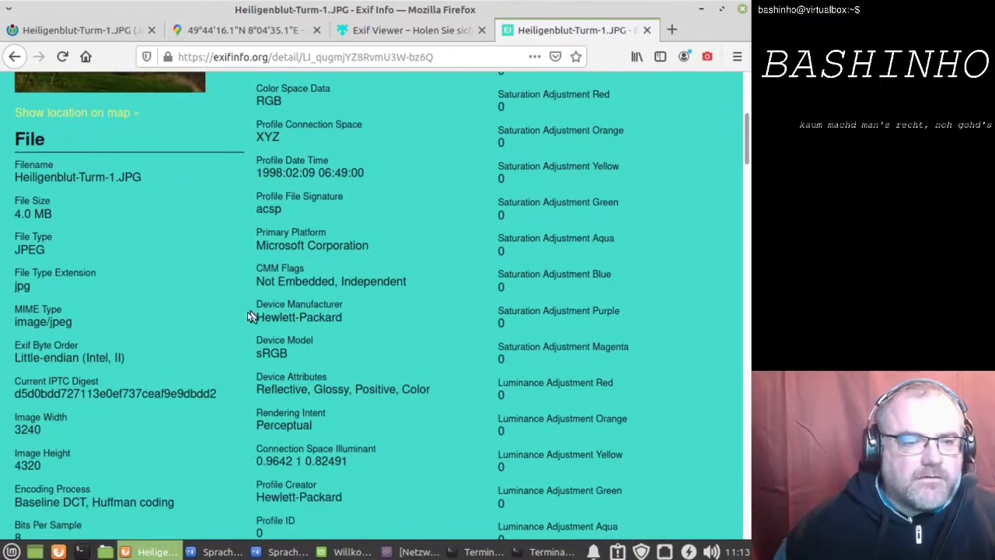
pyautogui.scroll(-3, 247, 314)
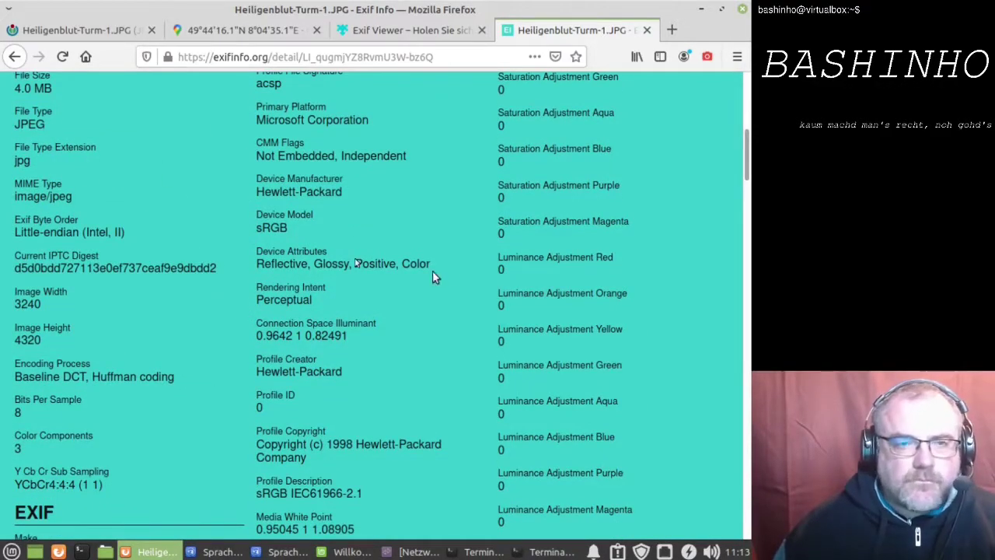
pyautogui.scroll(3, 334, 253)
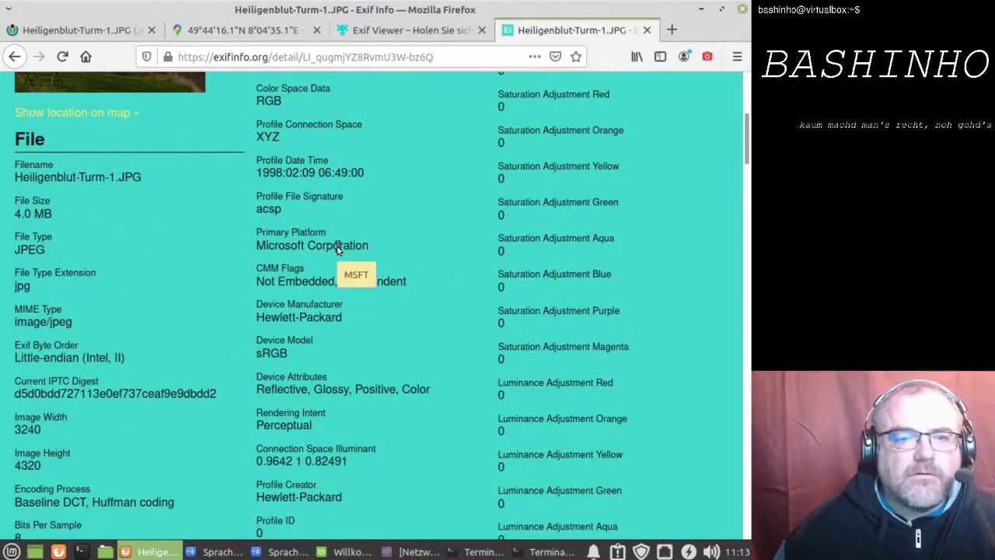
pyautogui.scroll(2, 330, 229)
pyautogui.scroll(1, 331, 229)
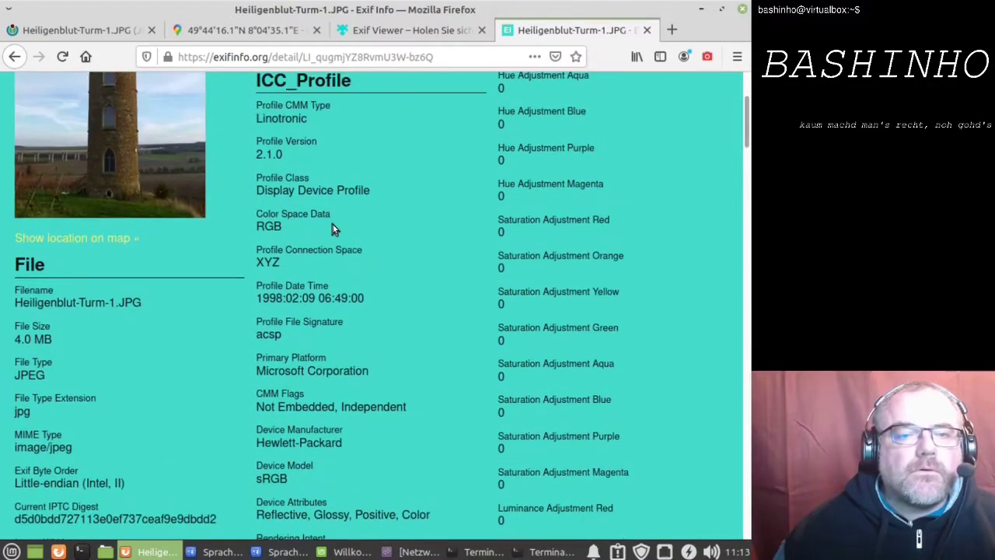
pyautogui.scroll(2, 331, 228)
pyautogui.scroll(1, 332, 229)
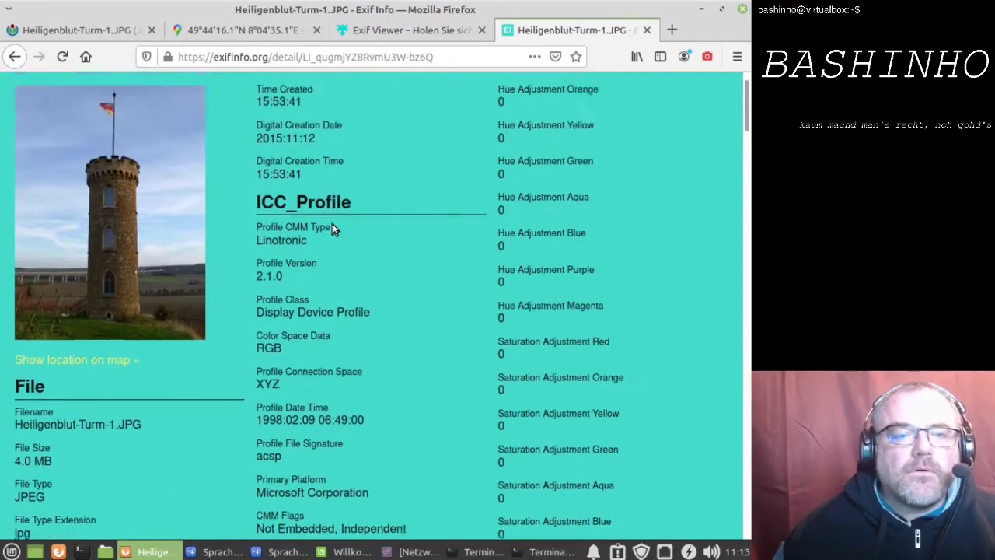
pyautogui.scroll(1, 331, 226)
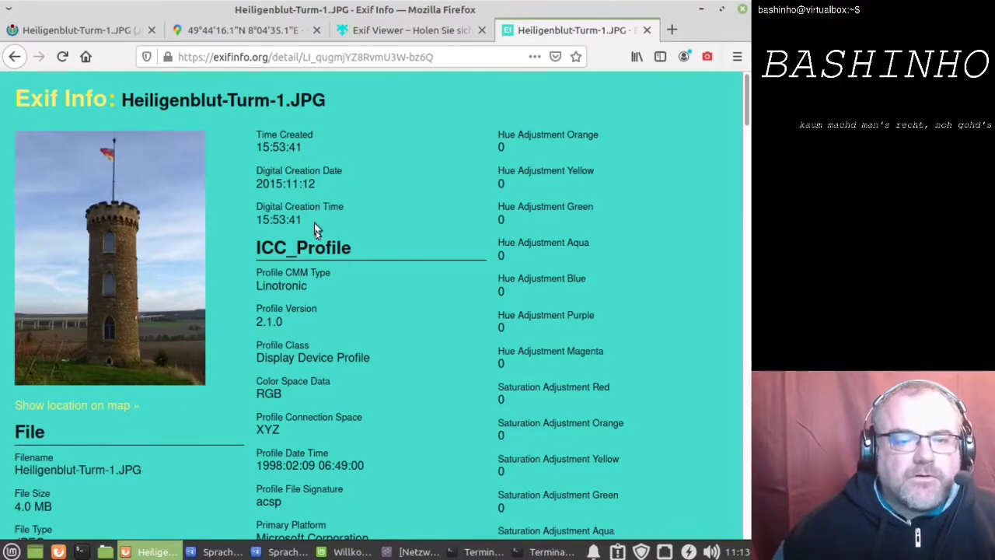
pyautogui.scroll(-4, 316, 230)
pyautogui.scroll(-4, 316, 233)
pyautogui.scroll(-2, 316, 232)
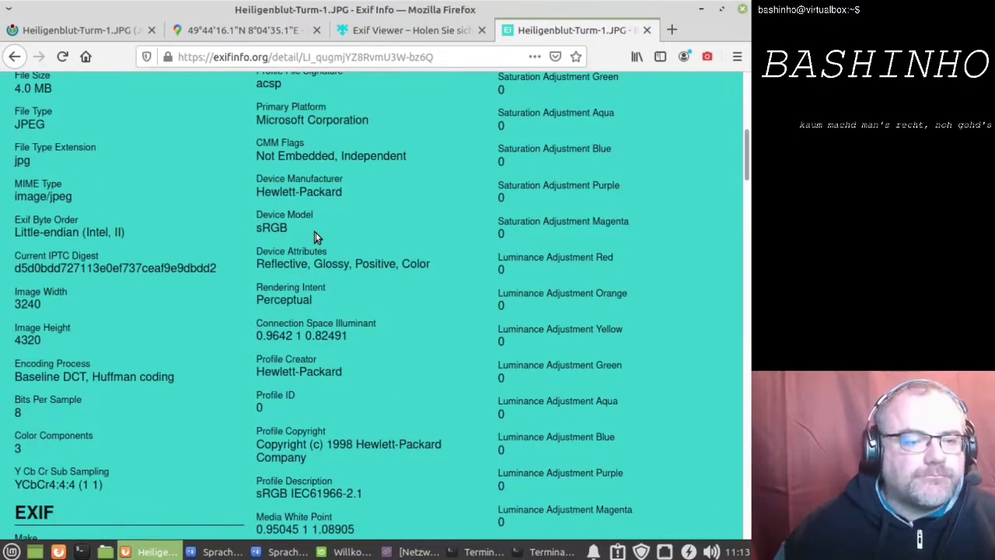
pyautogui.scroll(-6, 316, 232)
pyautogui.scroll(-1, 315, 233)
pyautogui.scroll(-2, 315, 233)
pyautogui.scroll(-2, 315, 232)
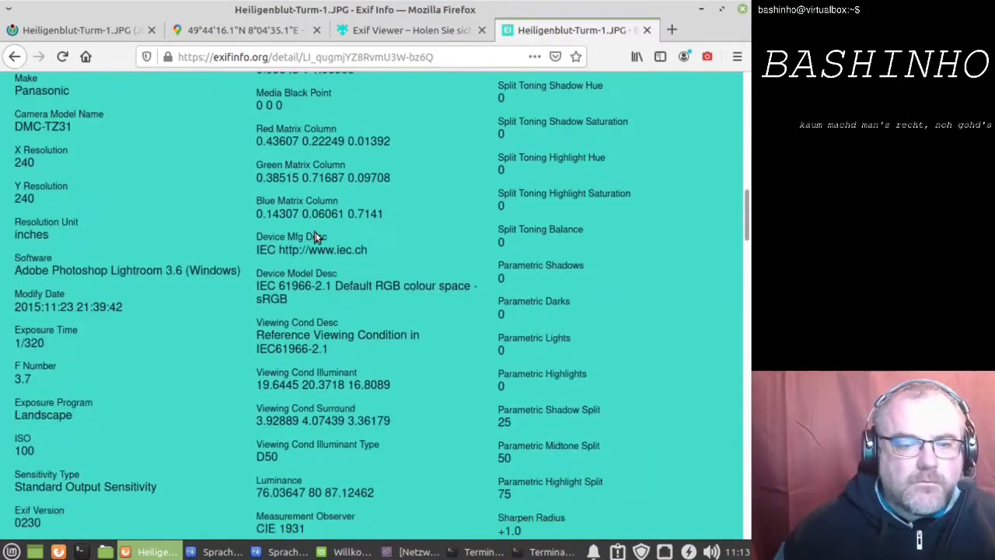
pyautogui.scroll(-2, 316, 236)
pyautogui.scroll(-1, 316, 237)
pyautogui.scroll(-1, 316, 236)
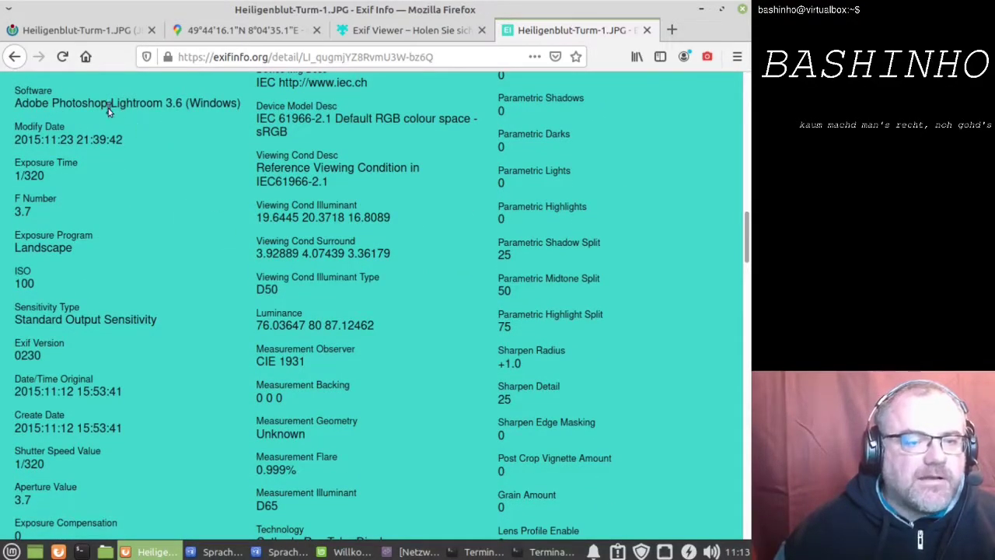
# Step: Find the GPS fields and open the photo's location on OpenStreetMap near Weinheim
pyautogui.scroll(-3, 144, 183)
pyautogui.scroll(-3, 144, 182)
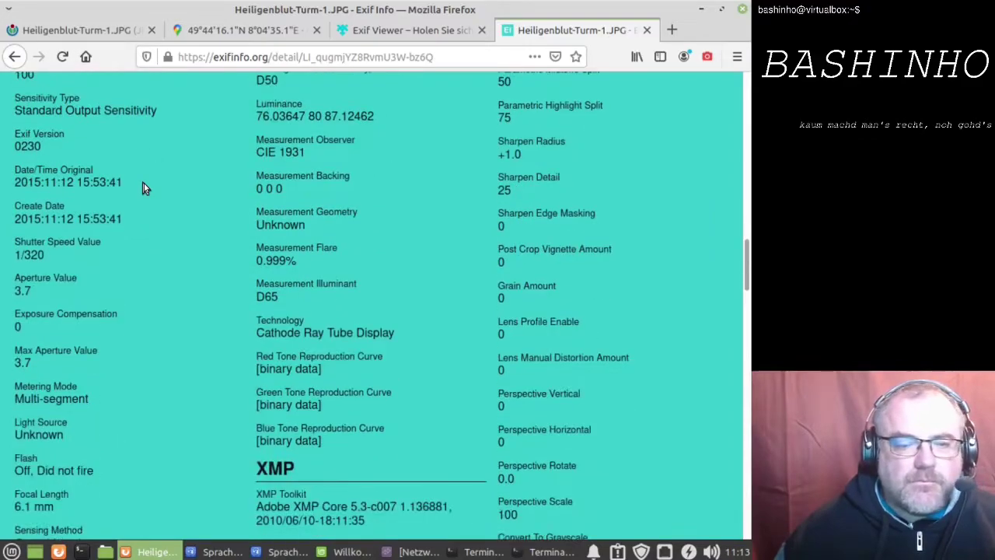
pyautogui.scroll(-2, 143, 182)
pyautogui.scroll(-3, 144, 185)
pyautogui.scroll(-8, 144, 185)
pyautogui.scroll(-4, 144, 185)
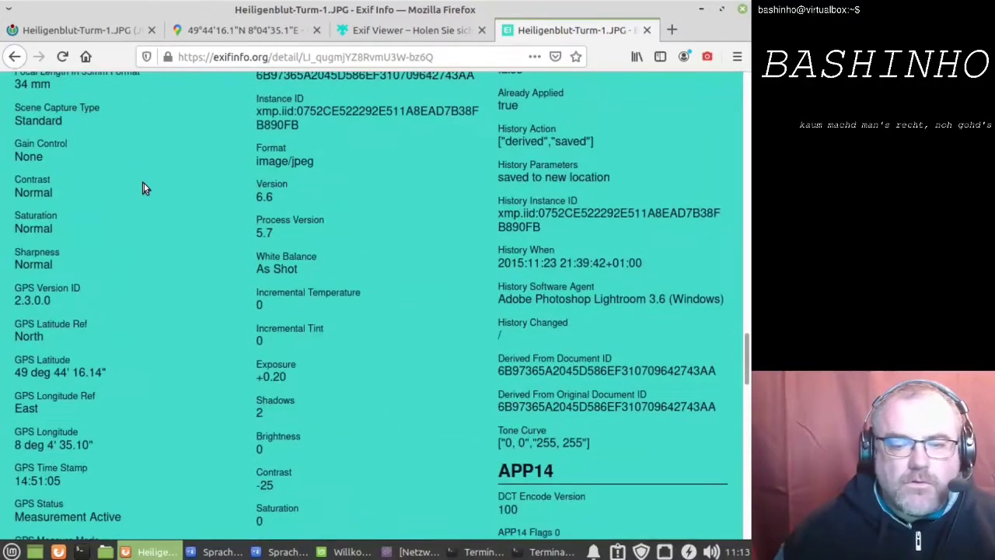
pyautogui.scroll(-7, 144, 185)
pyautogui.scroll(-3, 143, 185)
pyautogui.scroll(-10, 143, 185)
pyautogui.scroll(-4, 143, 185)
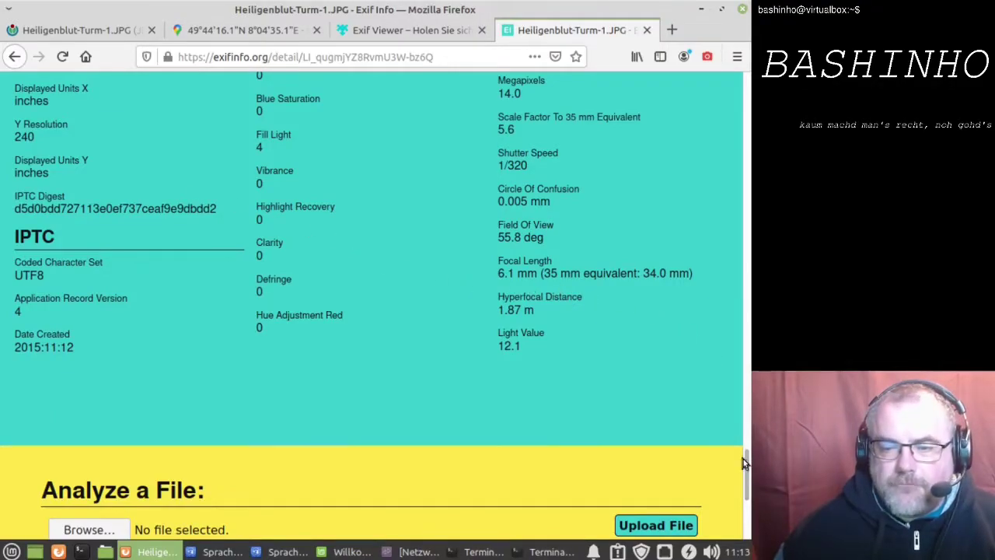
pyautogui.moveTo(745, 463); pyautogui.dragTo(744, 59)
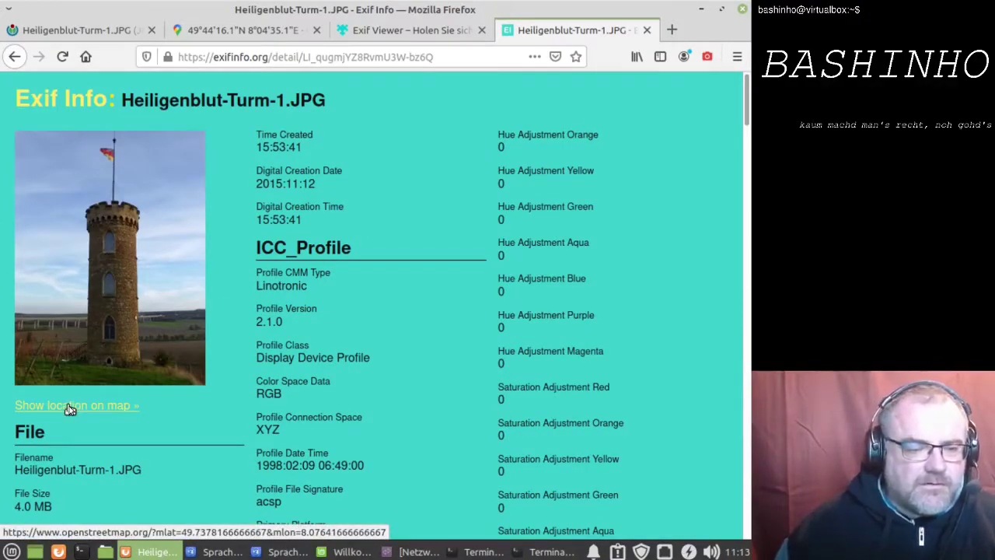
pyautogui.click(68, 408)
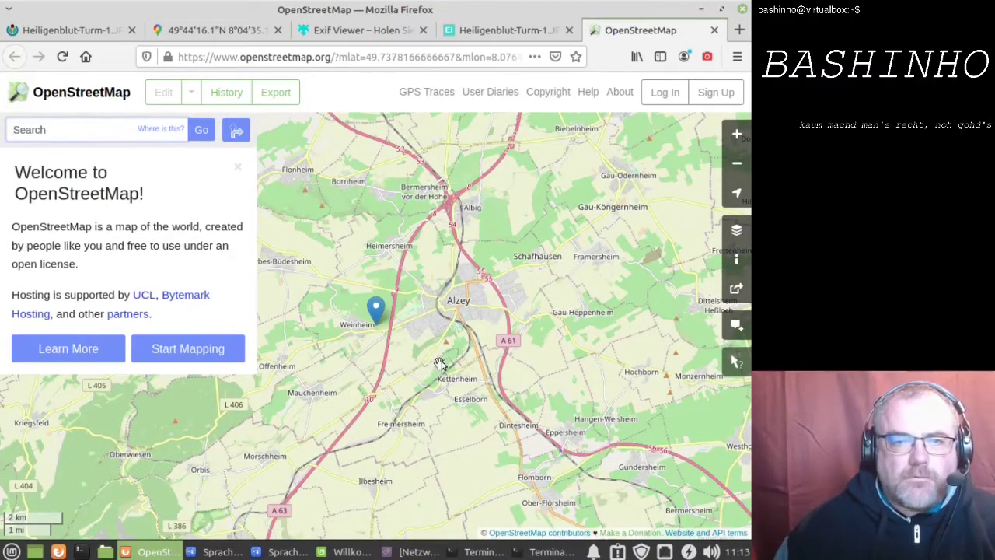
# Step: Go back to the original Heiligenblut-Turm-1.JPG image tab
pyautogui.click(105, 38)
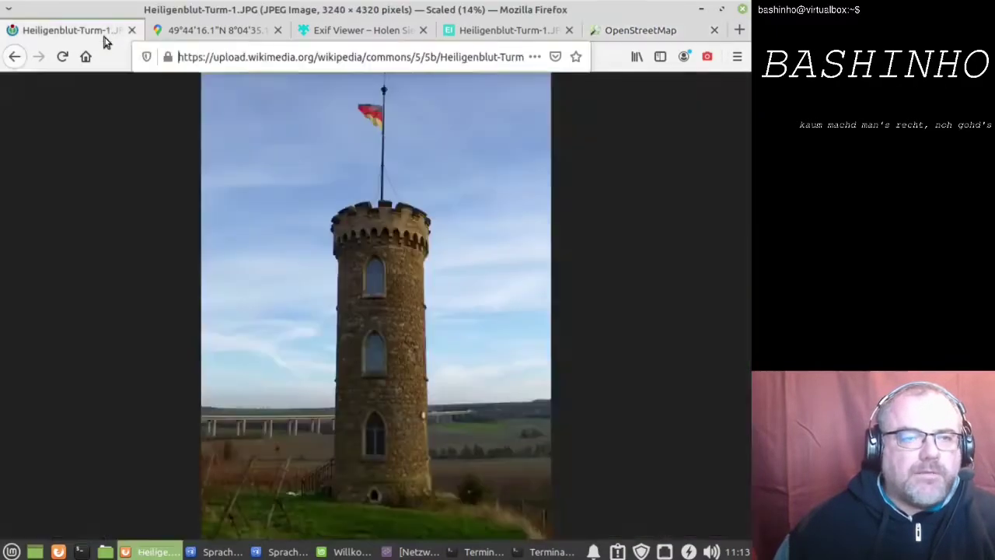